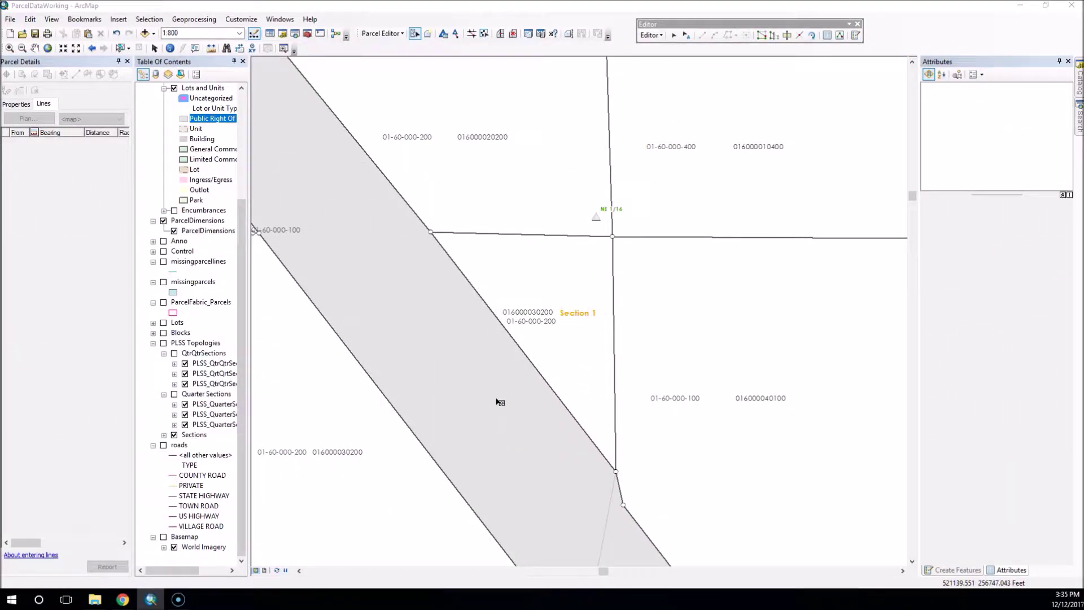
left_click(566, 295)
left_click(593, 316)
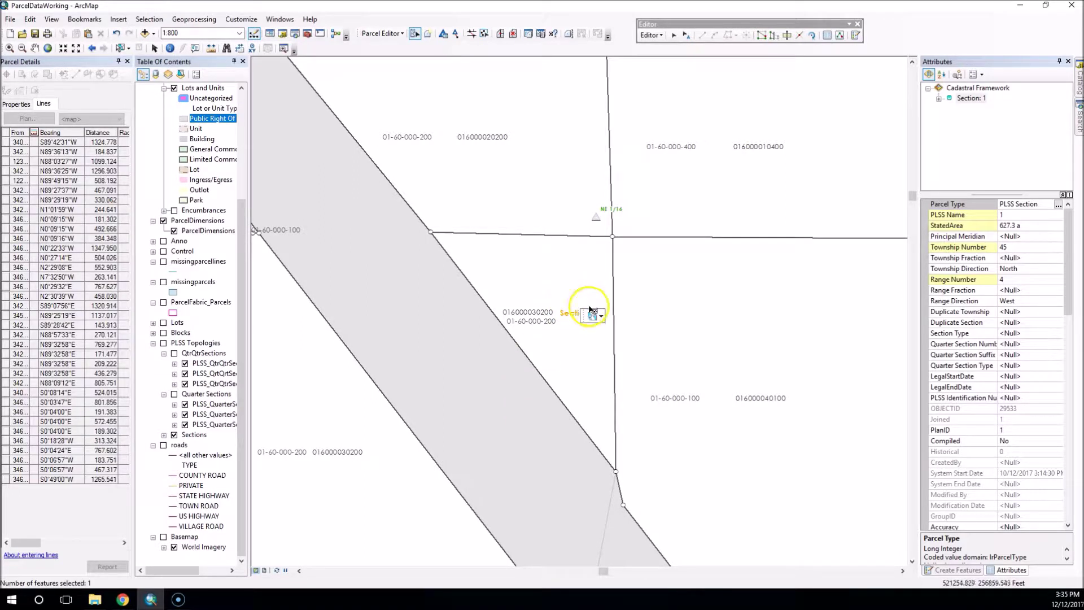
left_click(611, 369)
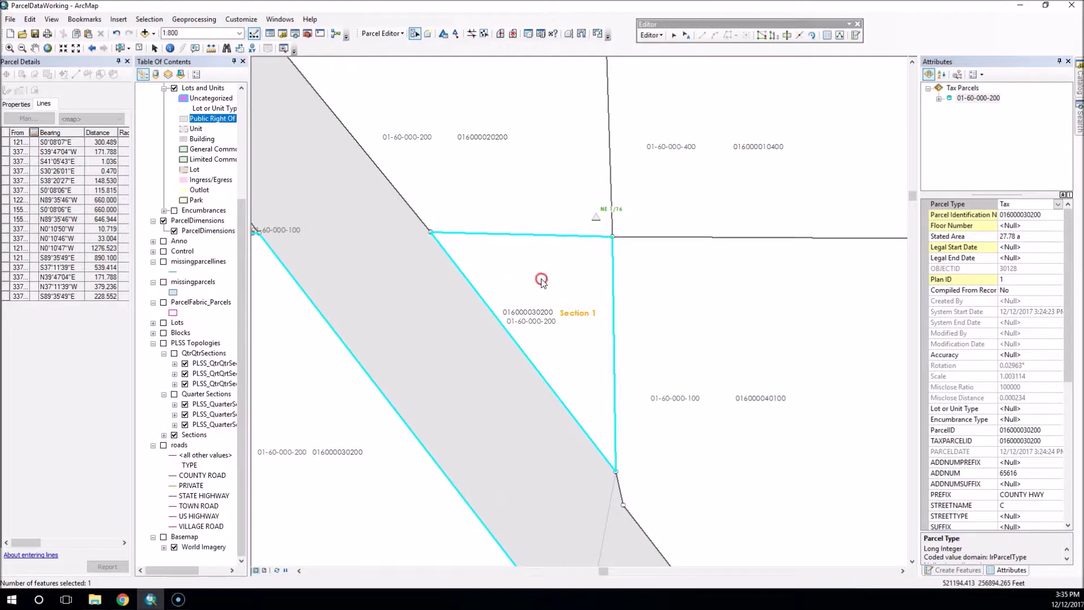
right_click(542, 280)
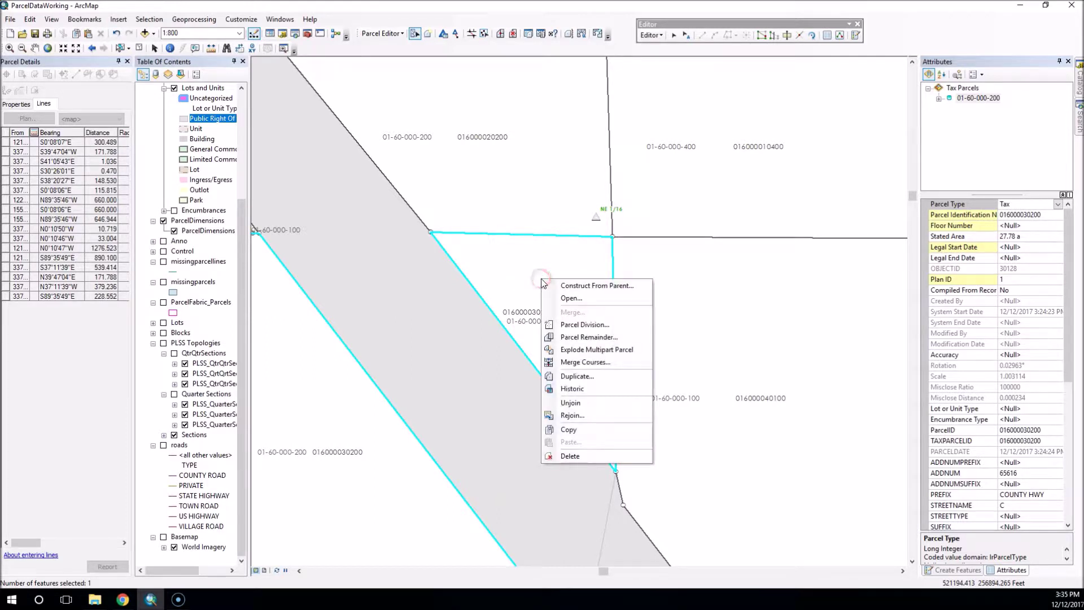
left_click(575, 350)
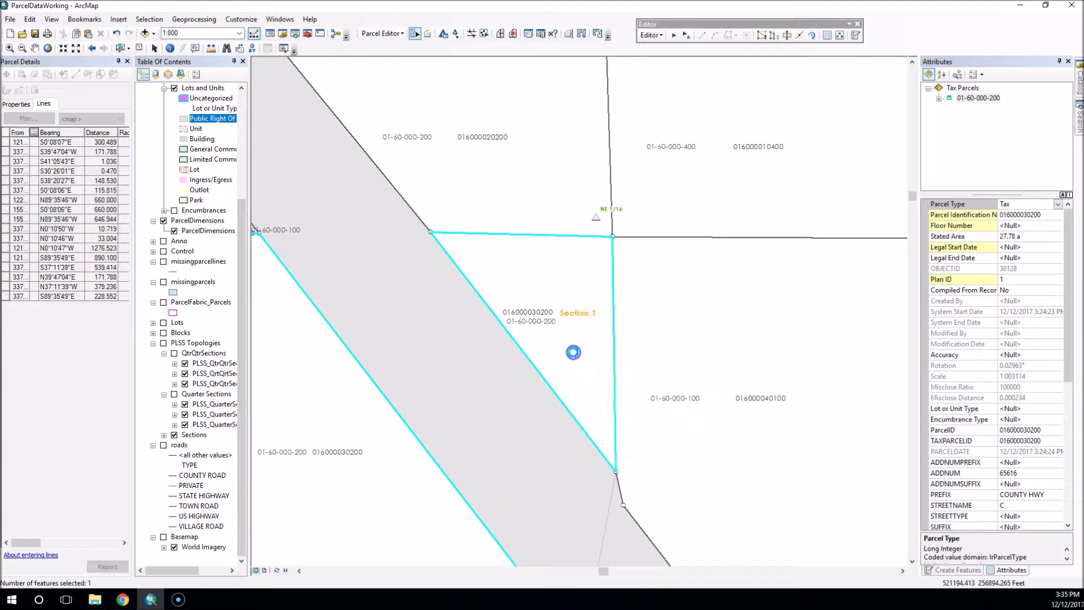
left_click(564, 296)
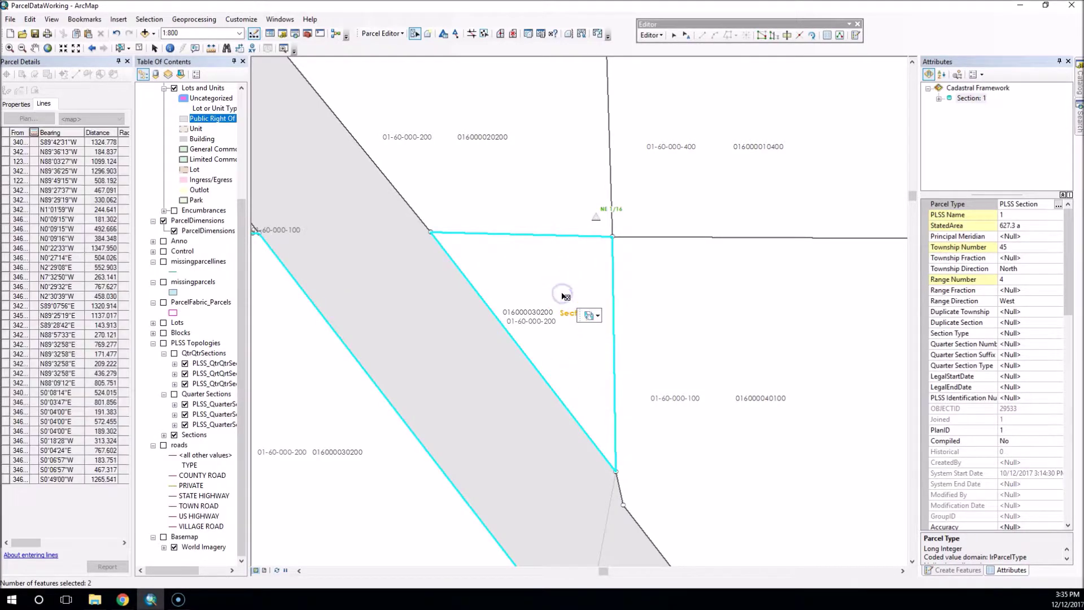
left_click(590, 315)
left_click(604, 367)
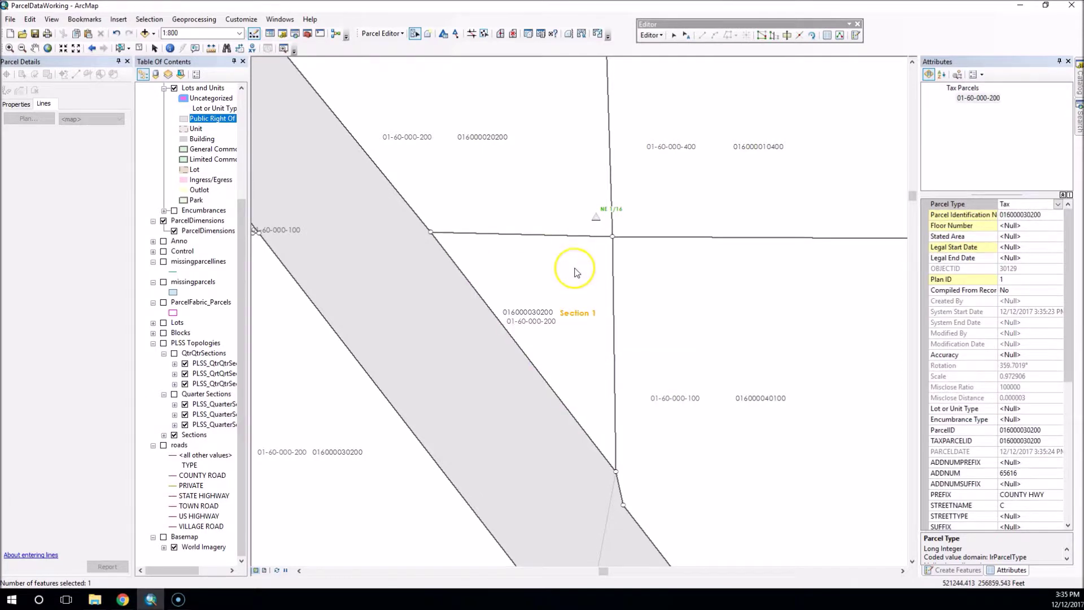
left_click(484, 33)
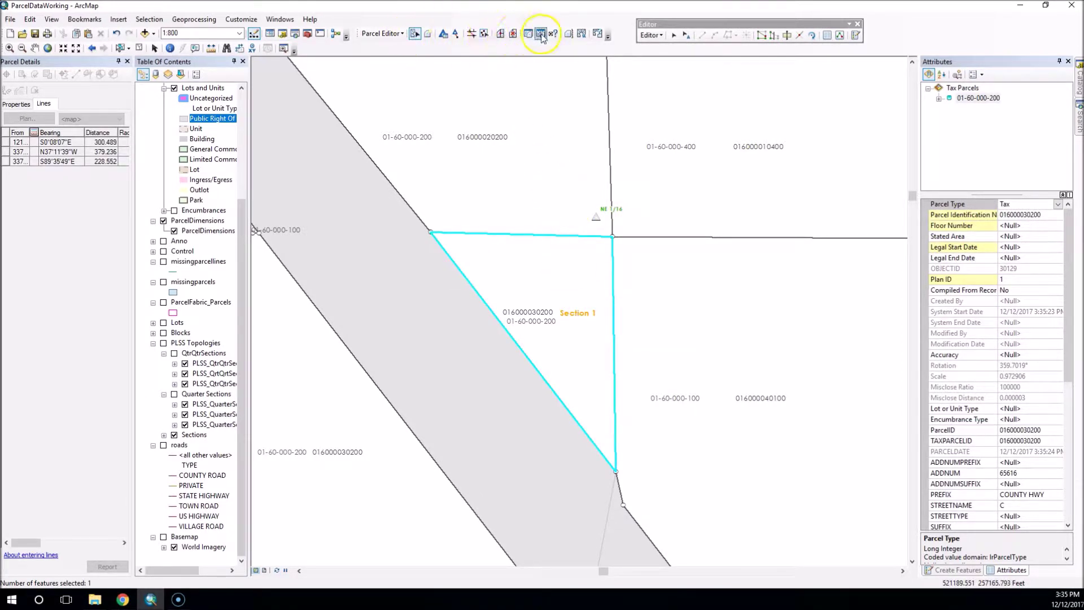
Move the triangular parcel slightly east with Move Parcels and commit the transformation.
left_click(597, 34)
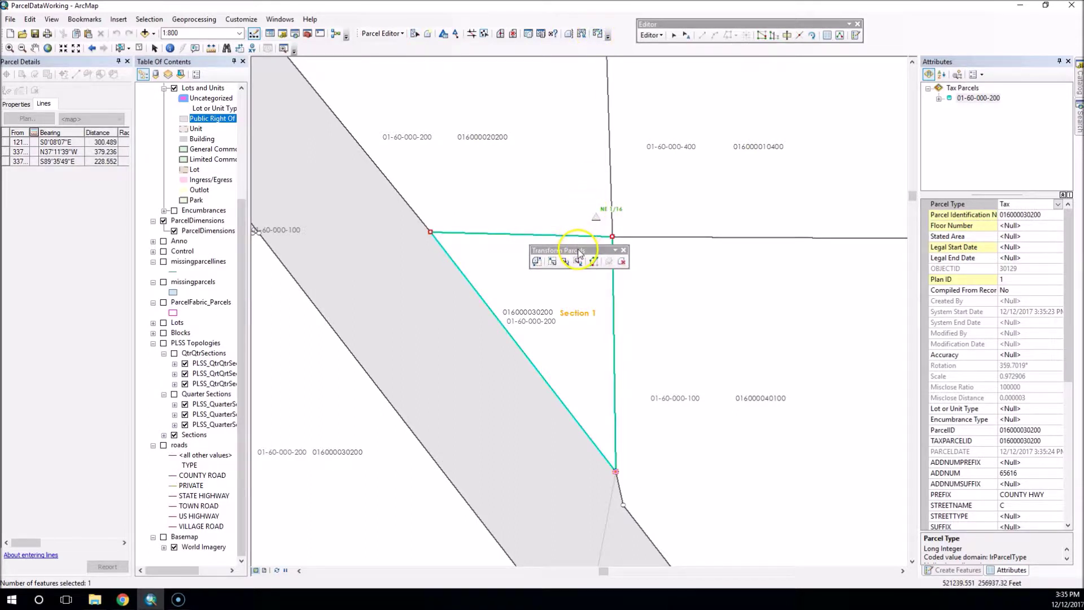
mouse_move(577, 250)
left_mouse_down()
mouse_move(561, 126)
mouse_move(512, 163)
left_mouse_up()
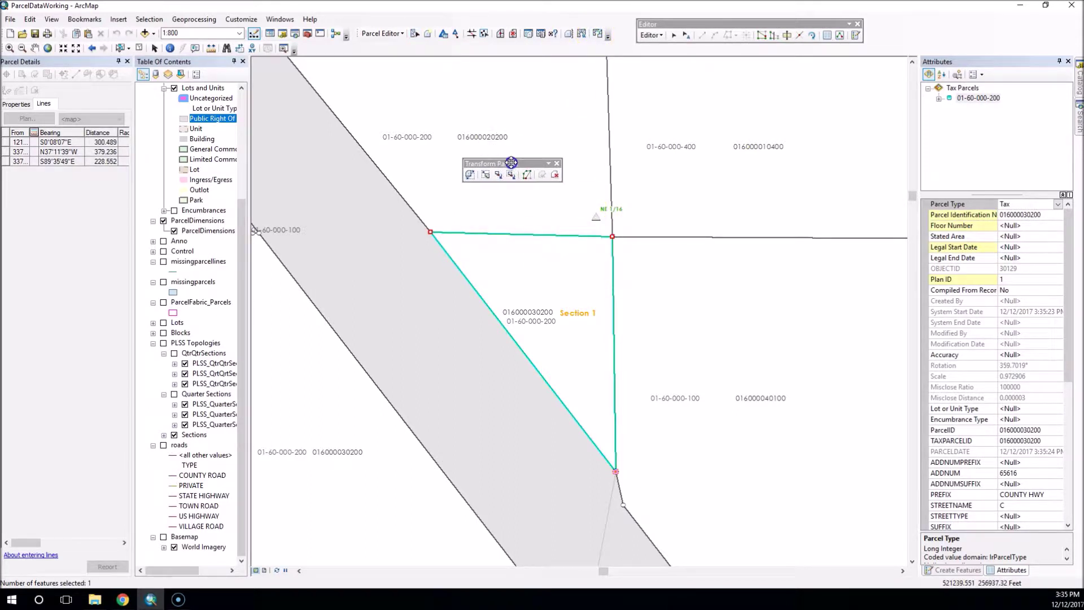
left_click(471, 177)
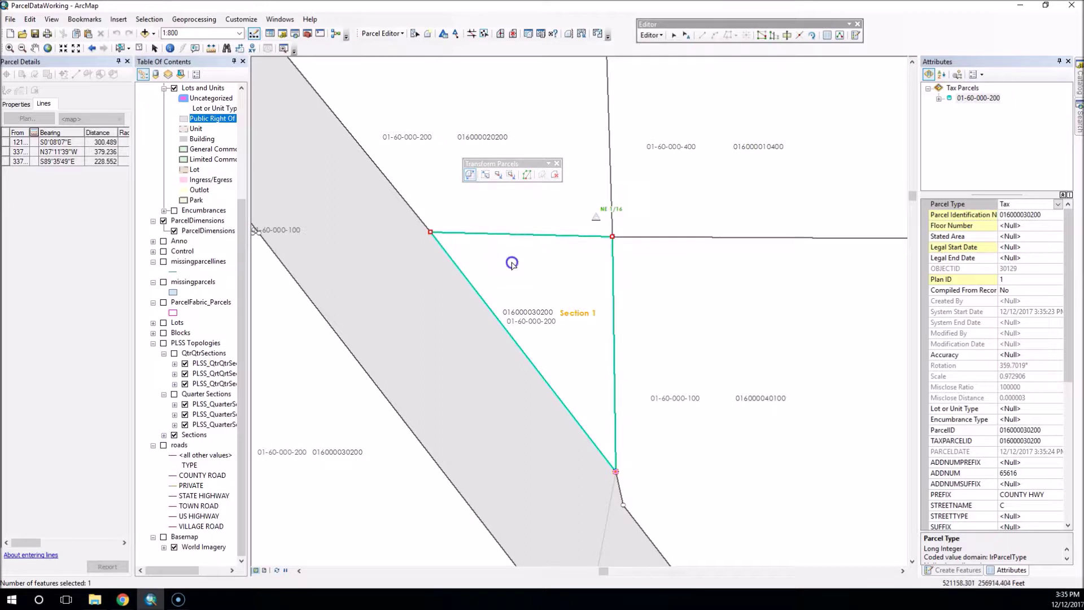
left_click_drag(513, 261, 525, 258)
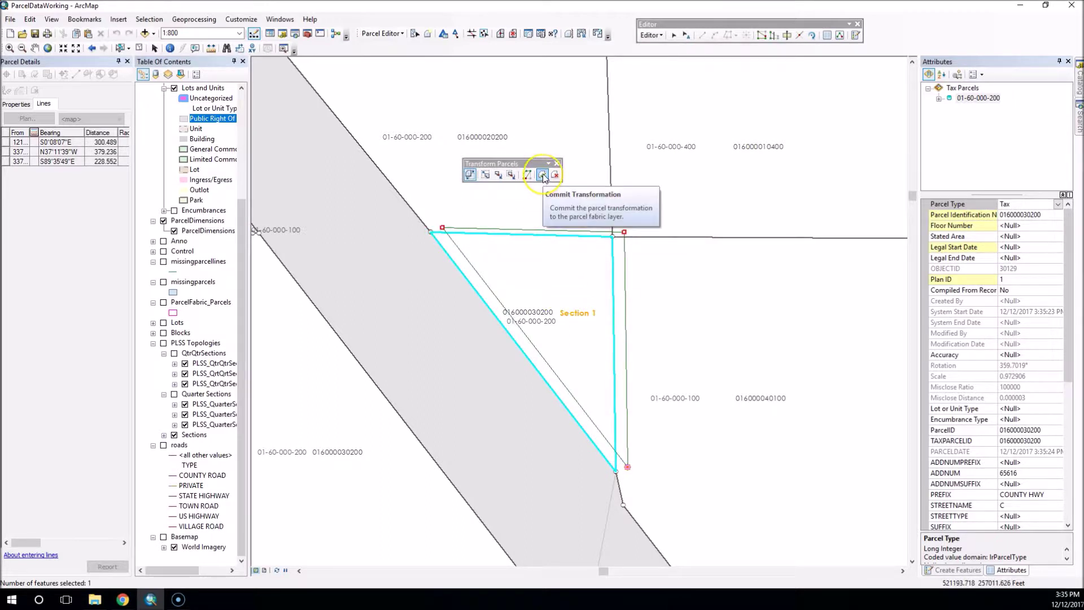
left_click(544, 177)
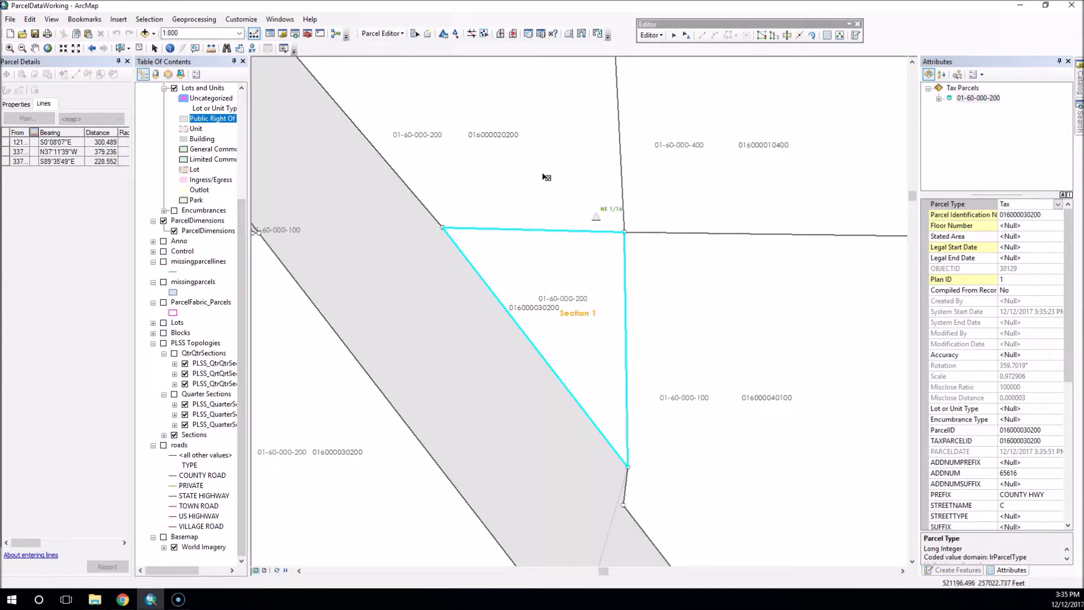
Scale the parcel from its corner up to the section line and commit the scaling.
left_click(597, 34)
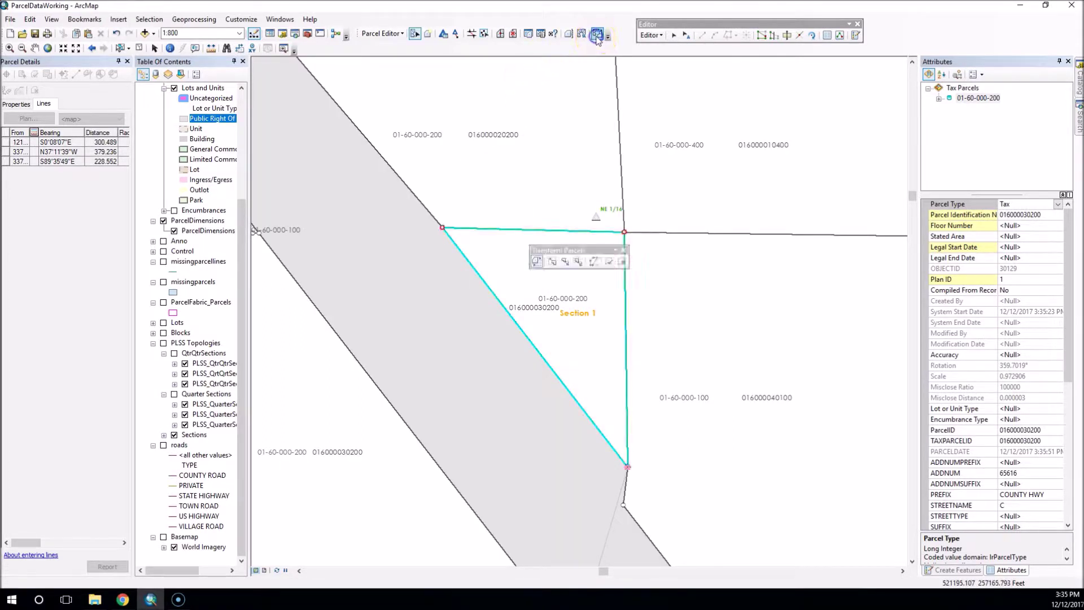
left_click_drag(577, 245, 540, 155)
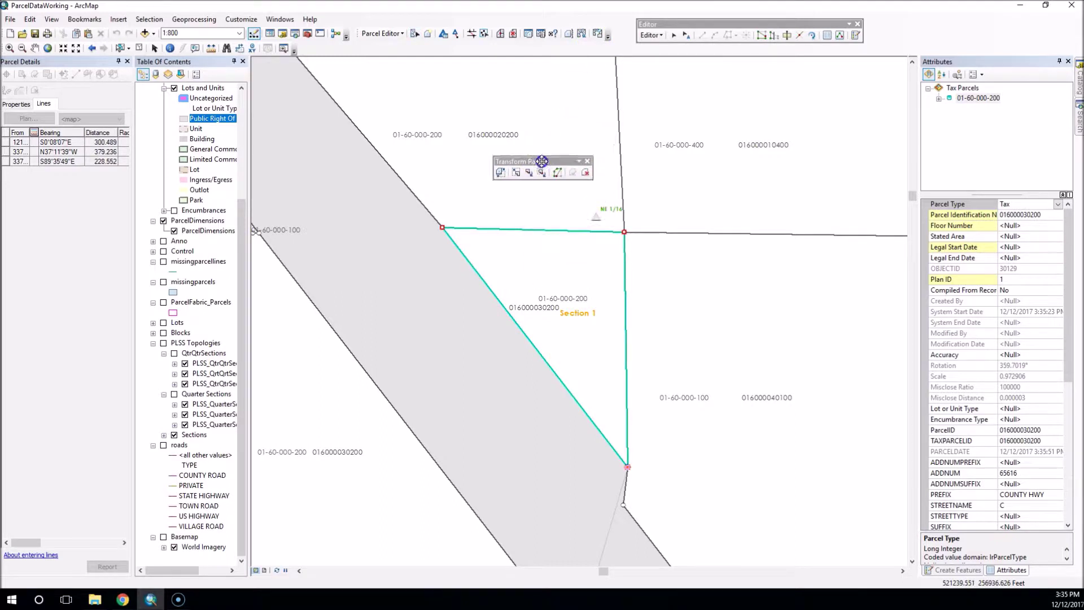
left_click(515, 172)
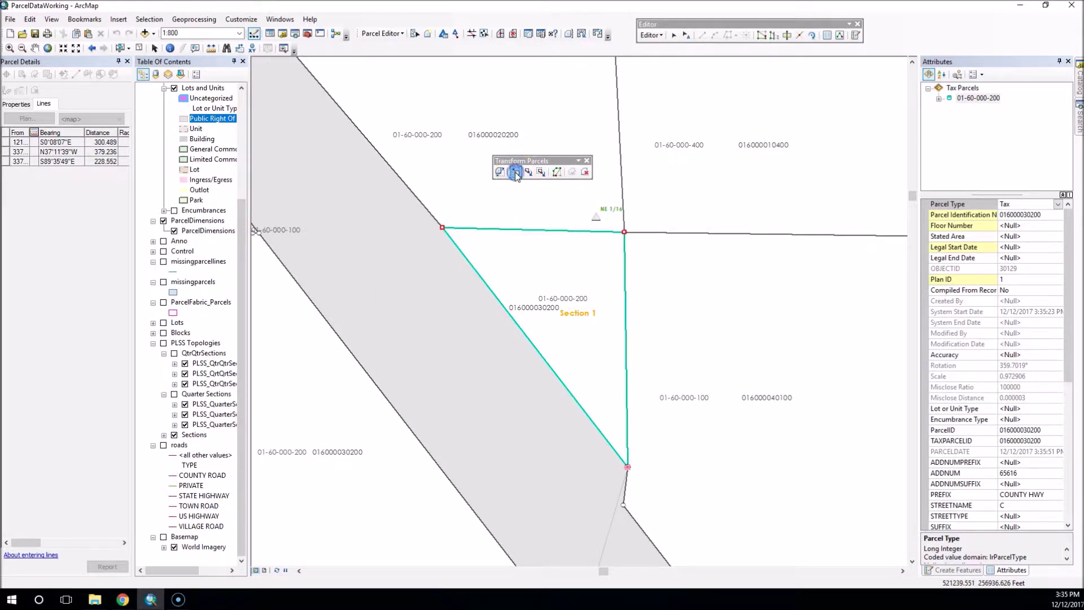
left_click_drag(624, 232, 633, 220)
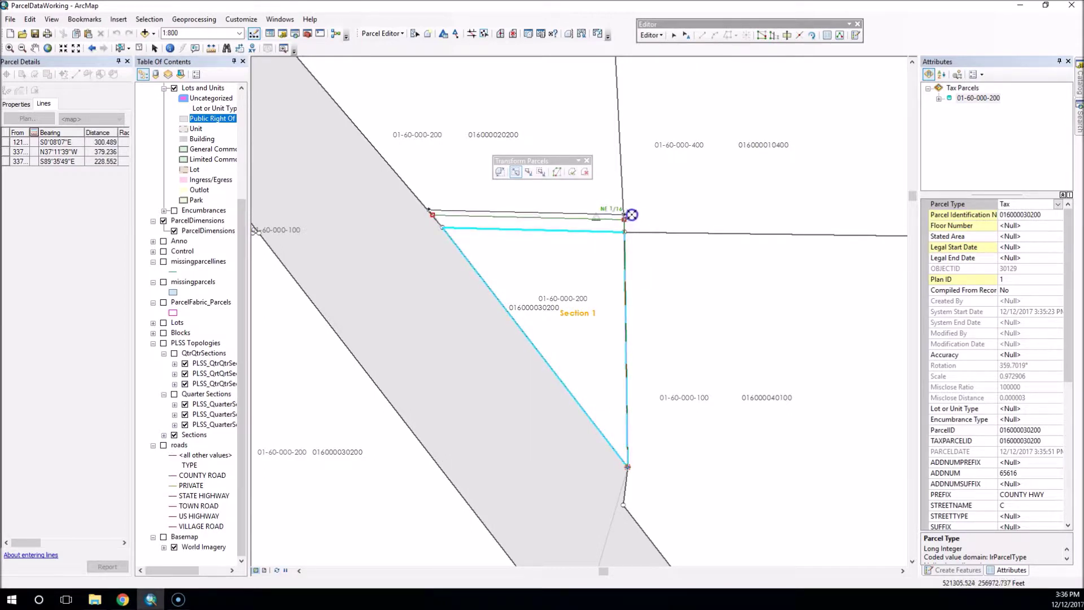
left_click_drag(627, 219, 631, 214)
left_click(573, 173)
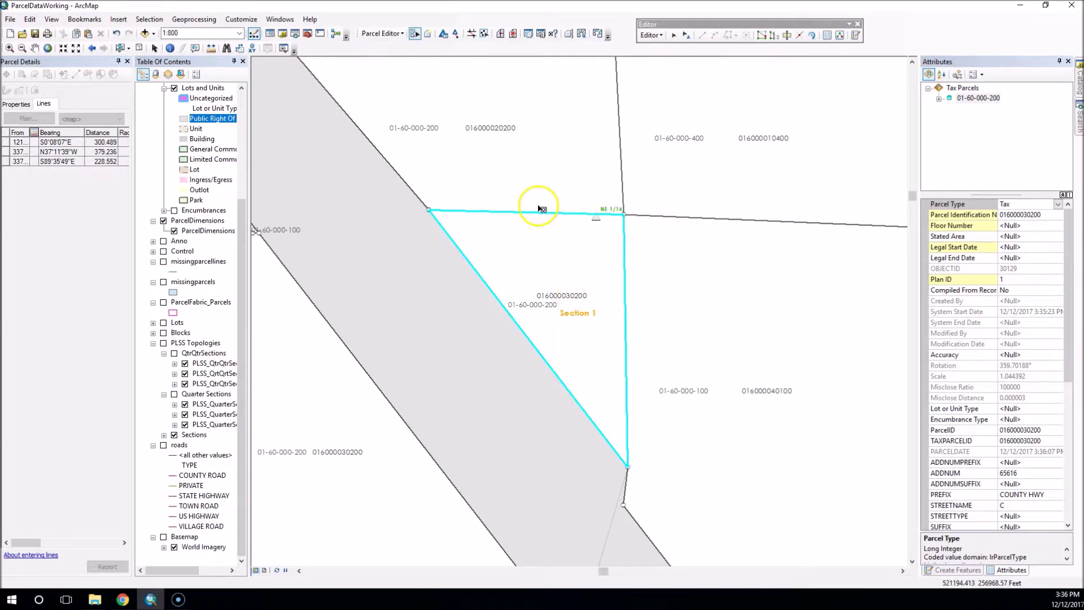
Rotate the parcel slightly to align with the section lines and commit the rotation.
left_click(598, 34)
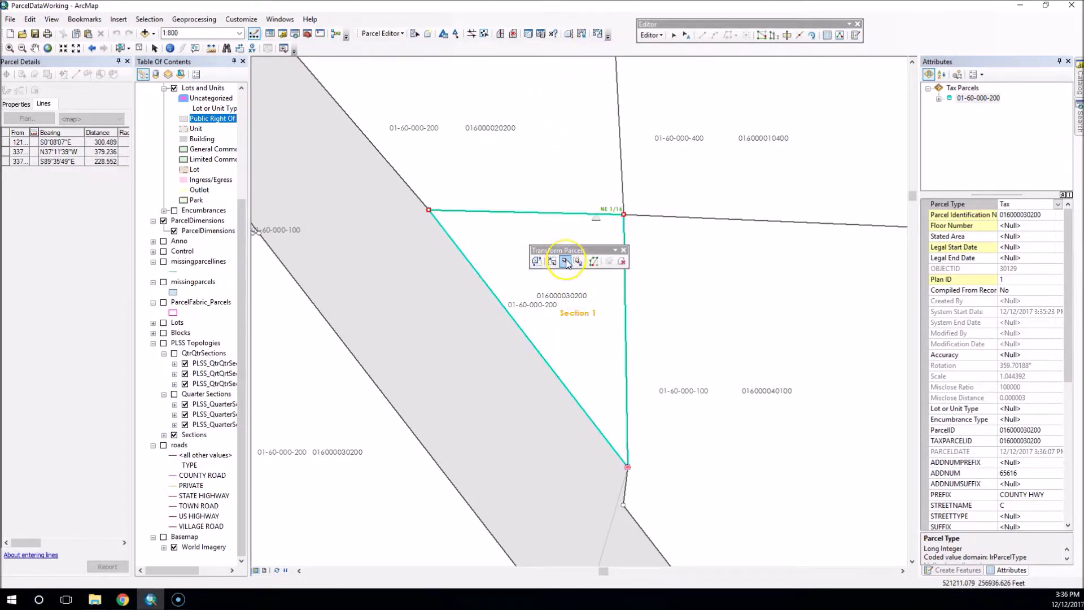
left_click(565, 261)
left_click(541, 222)
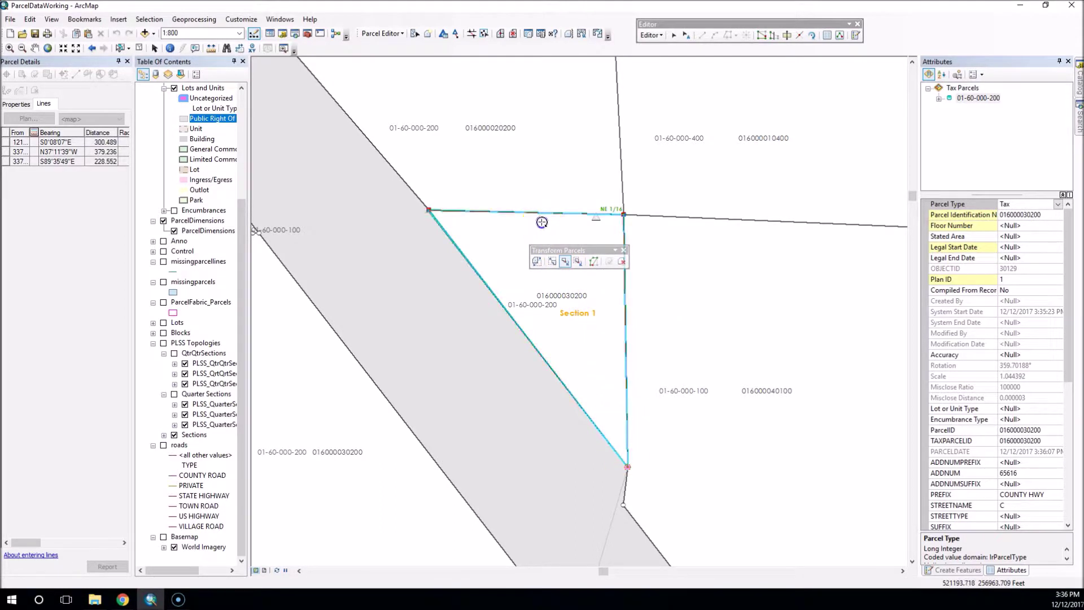
left_click(577, 262)
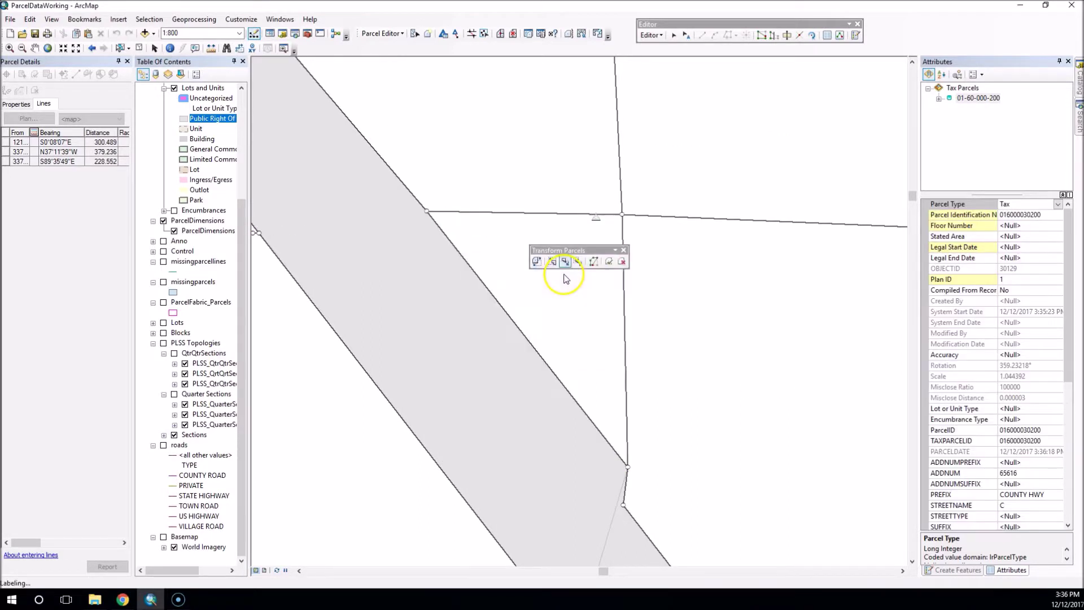
Scale and rotate the parcel about its bottom corner toward the NE 1/16 corner and commit.
left_click(597, 36)
left_click(595, 261)
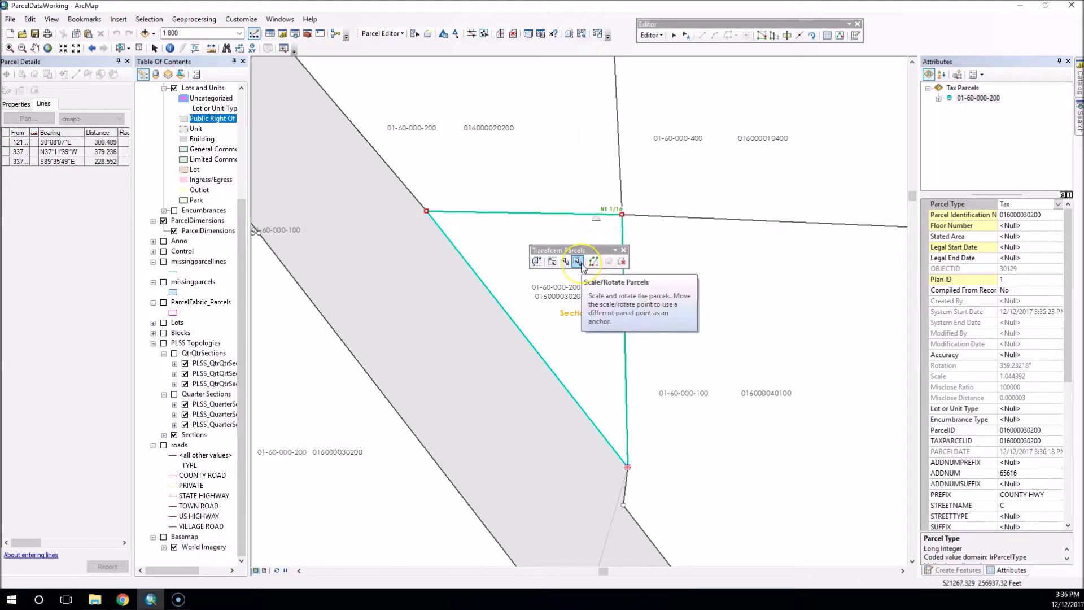
left_click(576, 262)
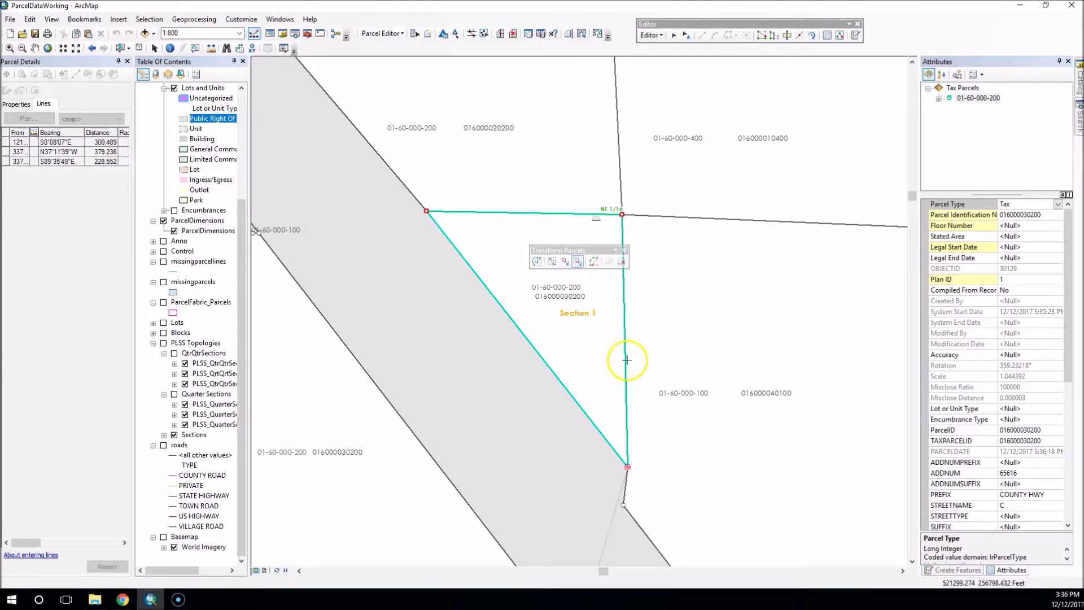
left_click(574, 223)
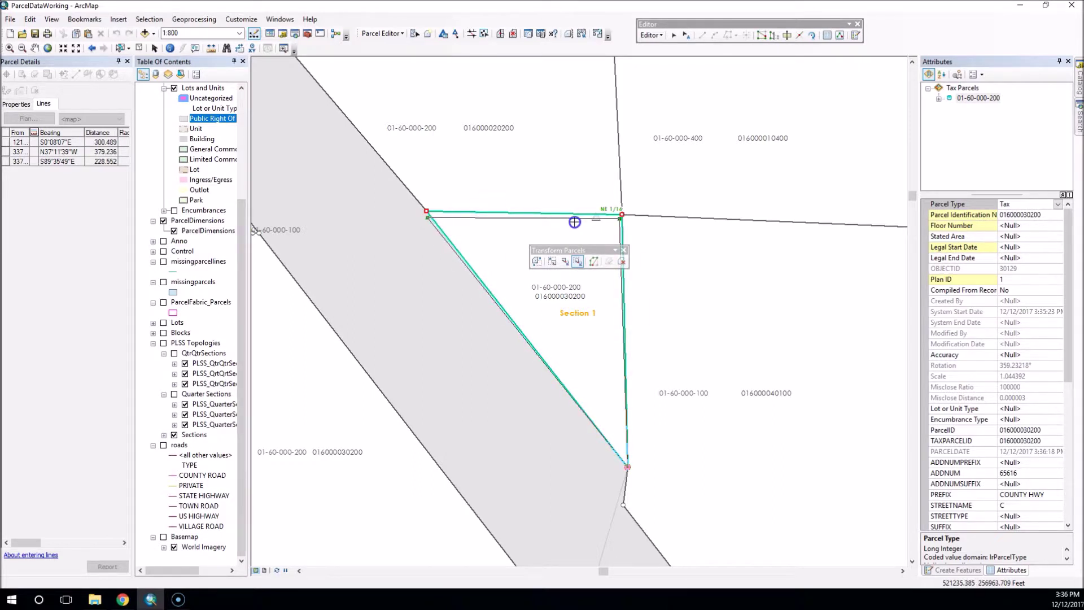
left_click(611, 263)
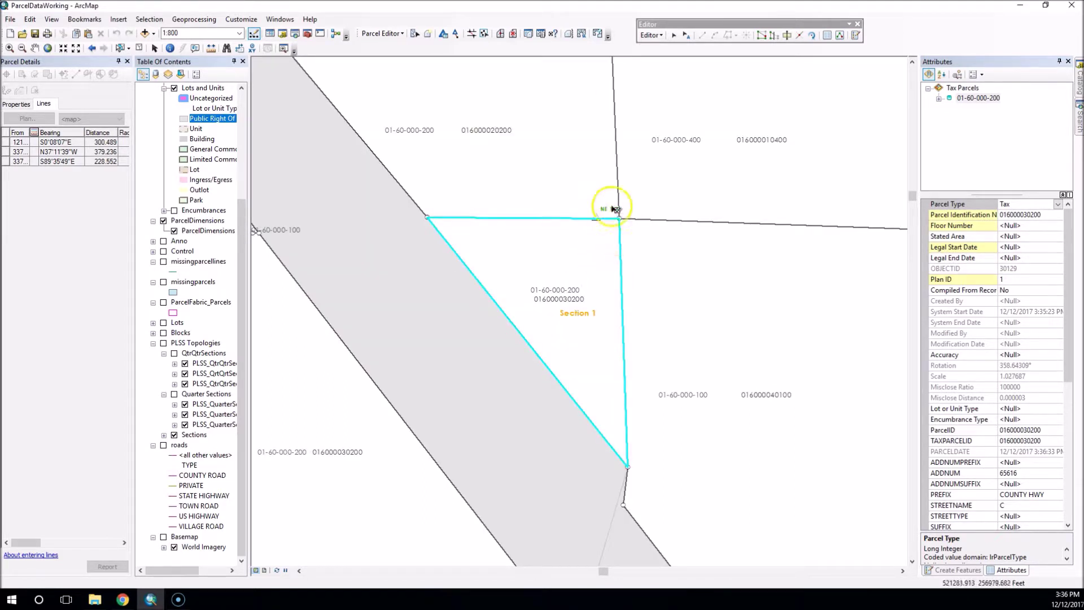
left_click(598, 32)
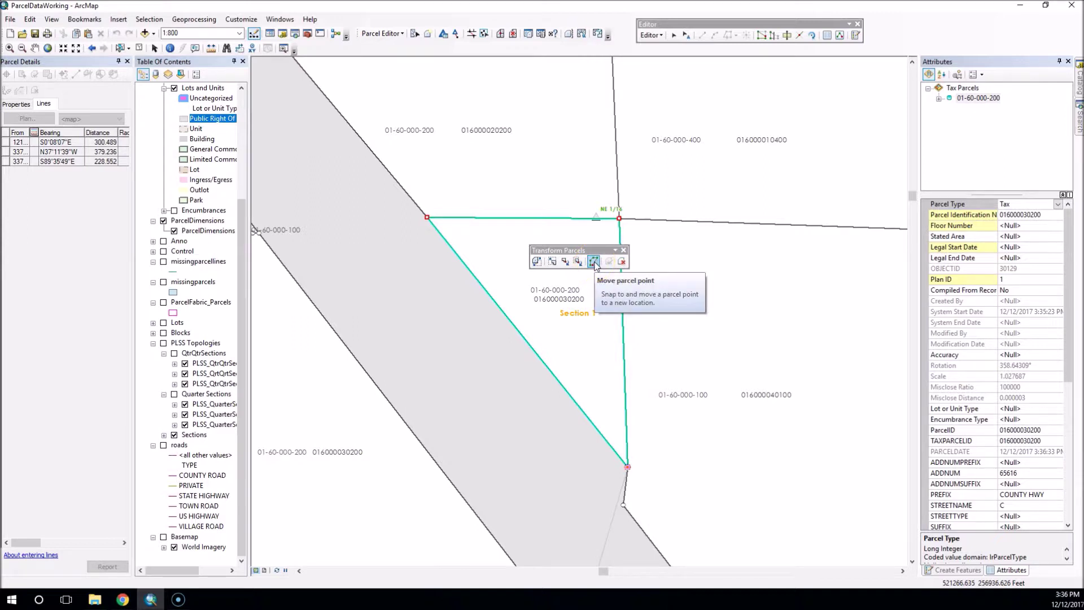
Snap the parcel's upper right corner onto the NE 1/16 point with Move parcel point and commit.
left_click(594, 261)
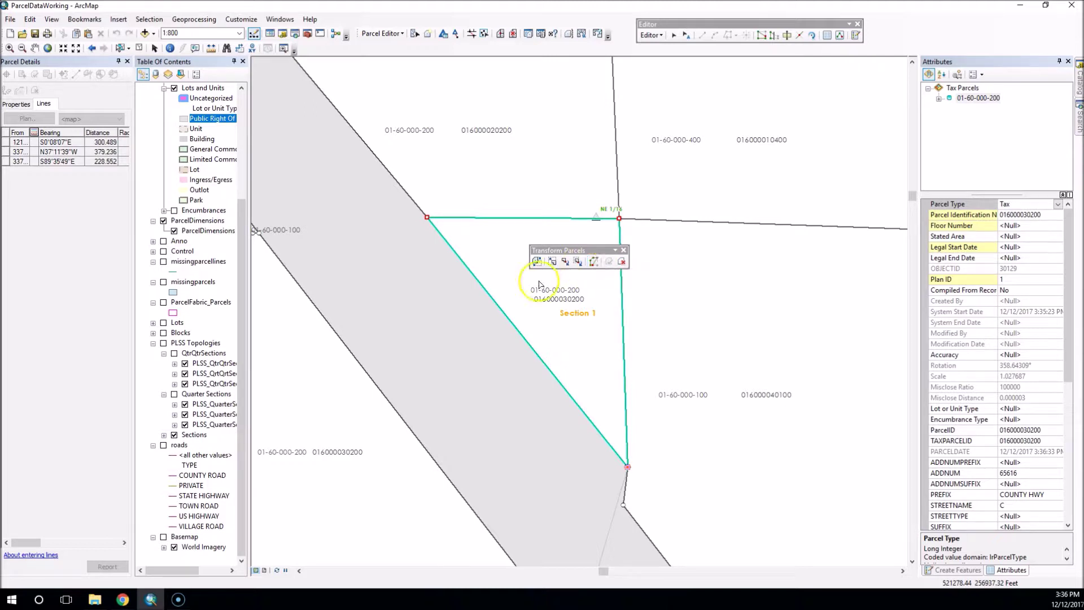
left_click(64, 144)
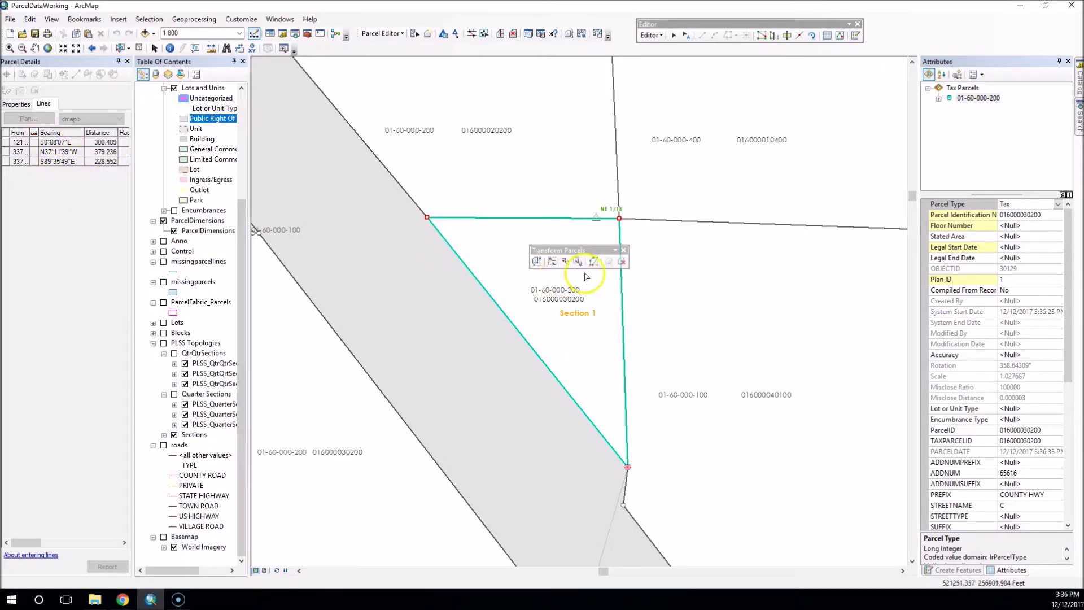
left_click(593, 262)
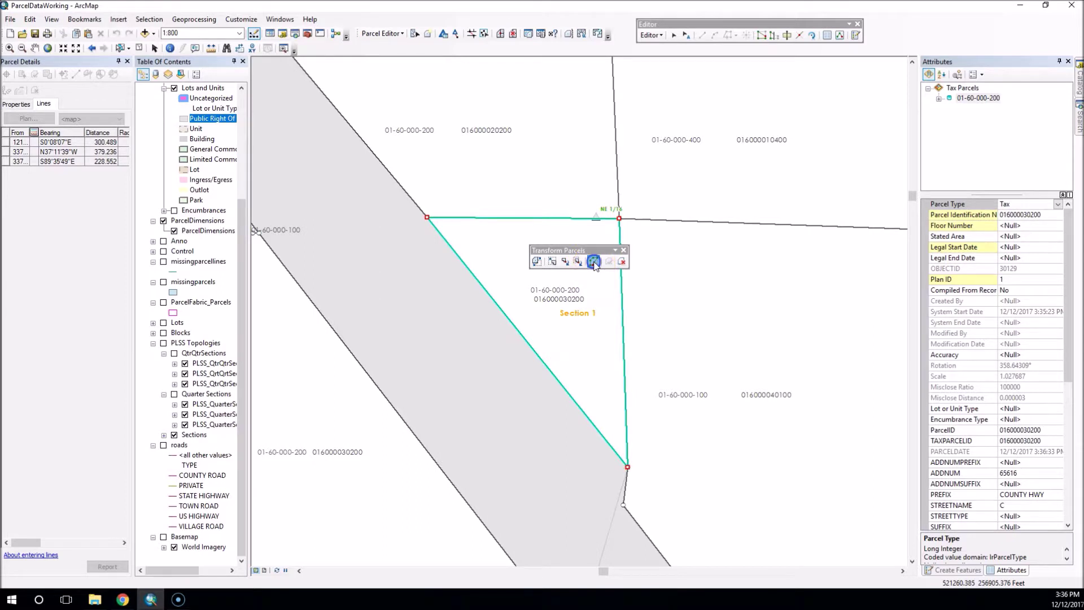
left_click(619, 218)
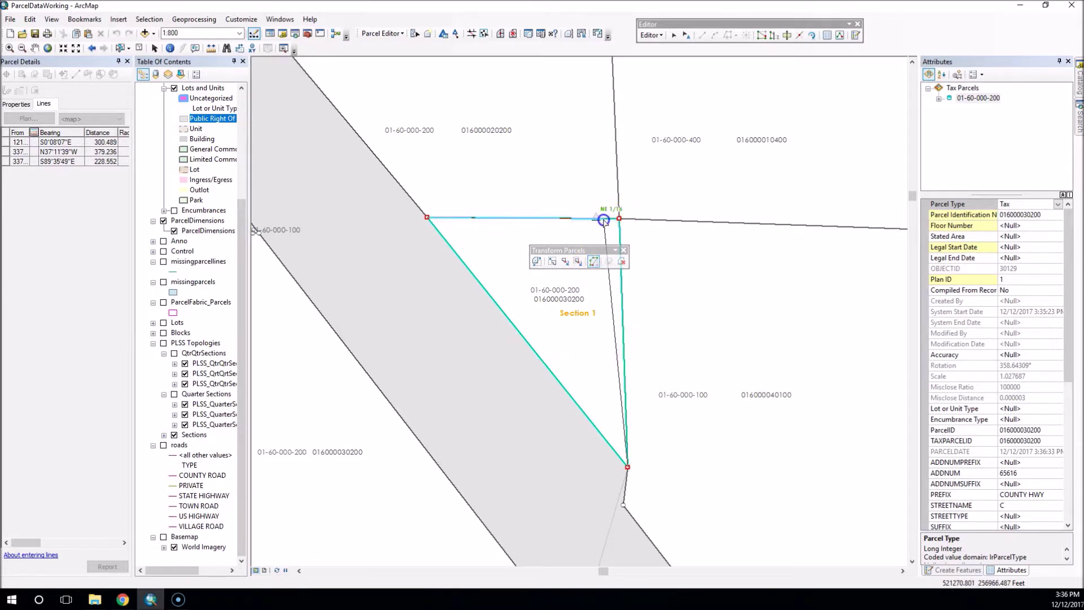
left_click(603, 220)
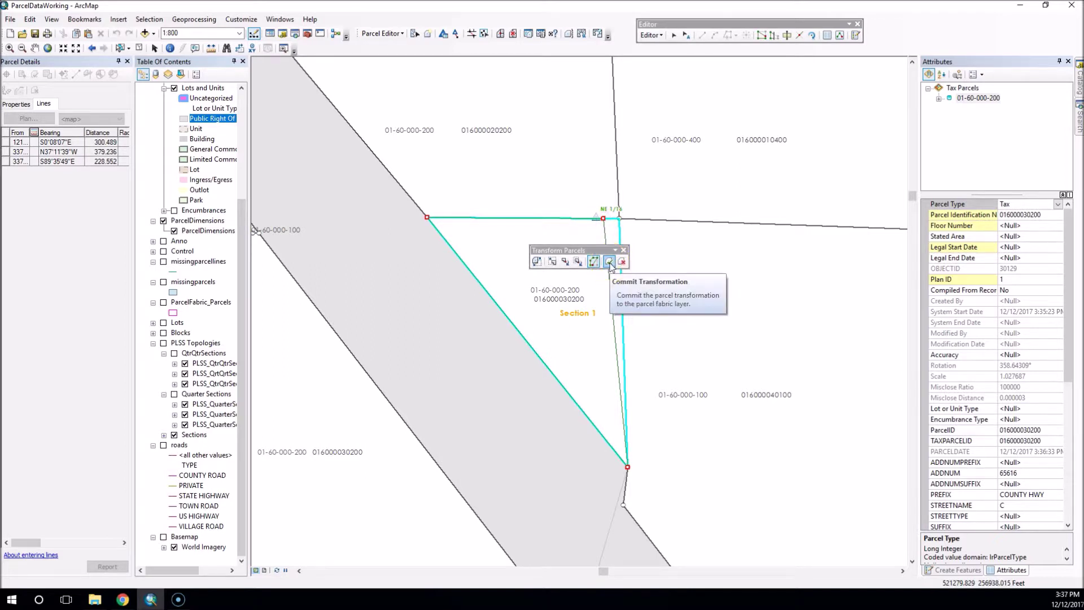
left_click(610, 261)
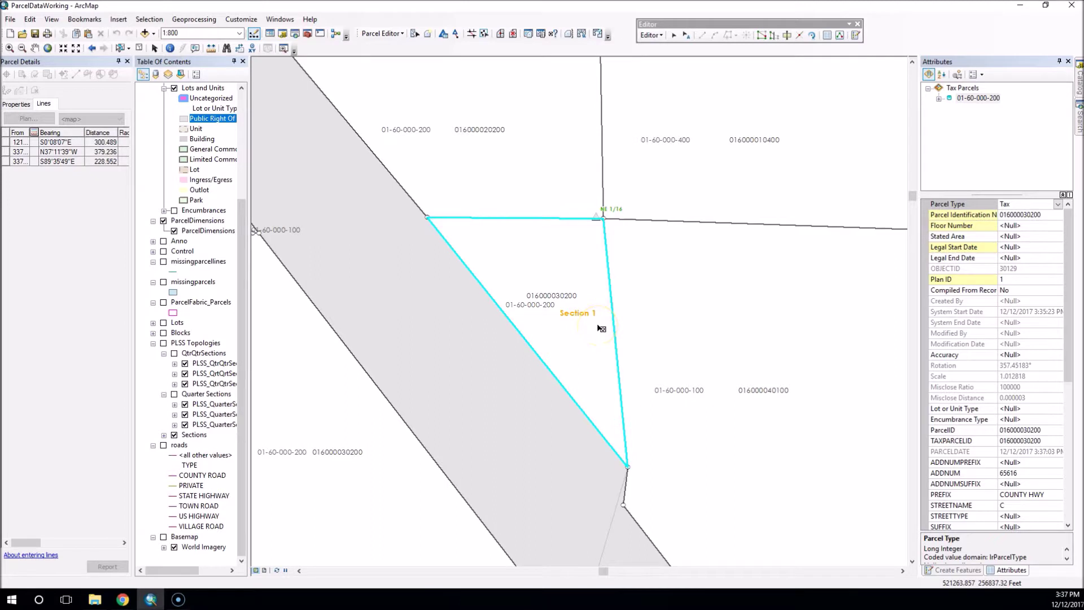
left_click(609, 394)
Move the parcel's bottom corner onto the lower boundary point and commit the change.
left_click(598, 34)
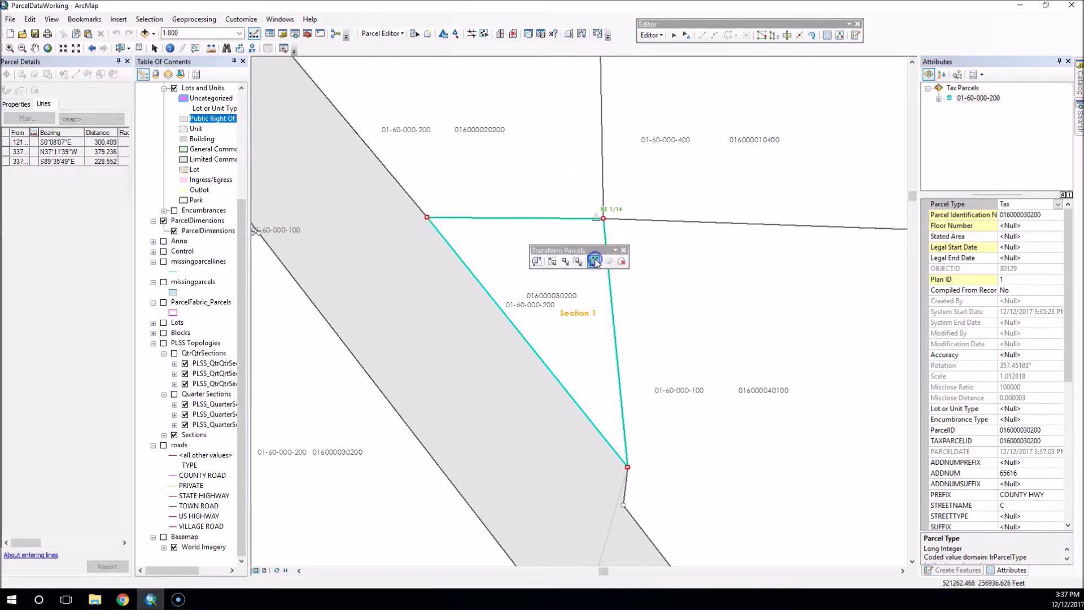
left_click(623, 445)
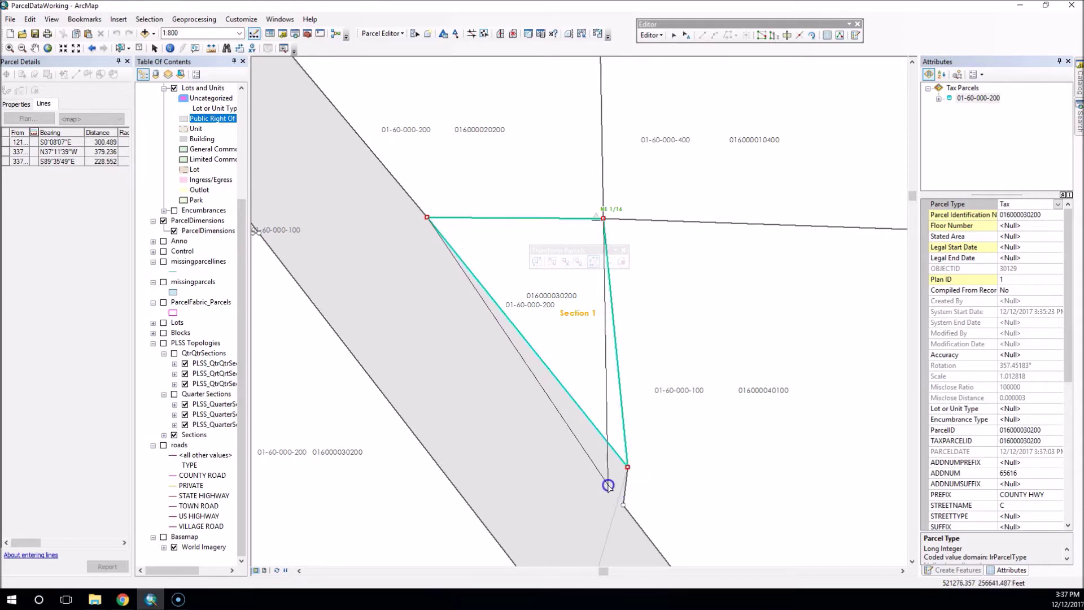
left_click(608, 484)
left_click(622, 261)
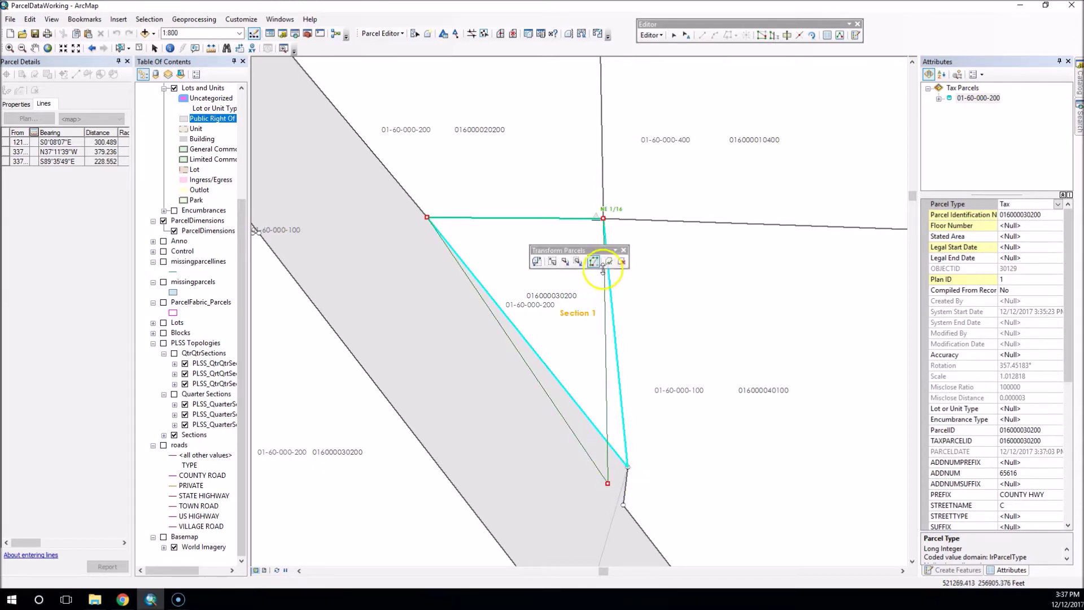